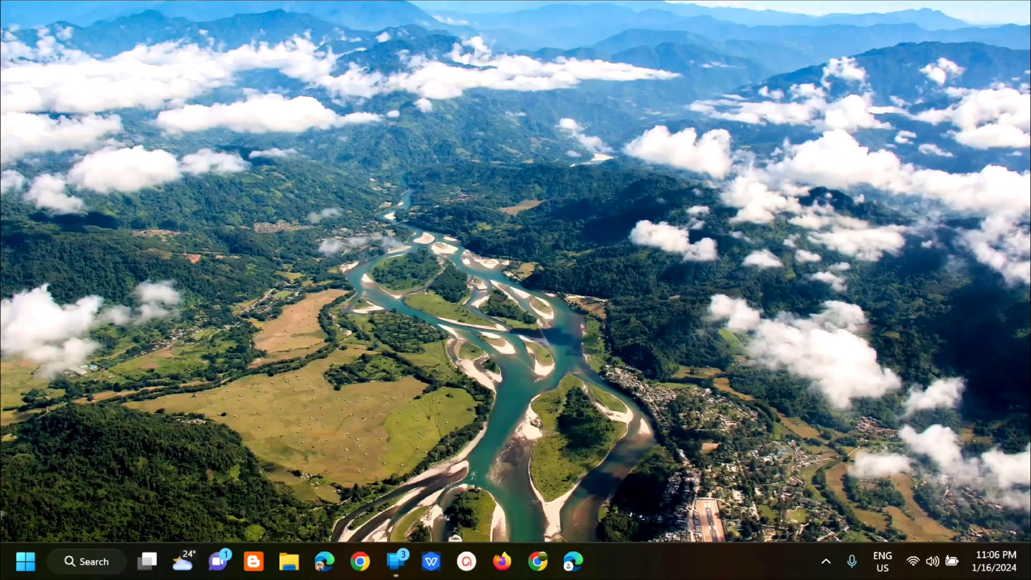
Search Windows for the Registry Editor and run it as administrator
left_click(86, 569)
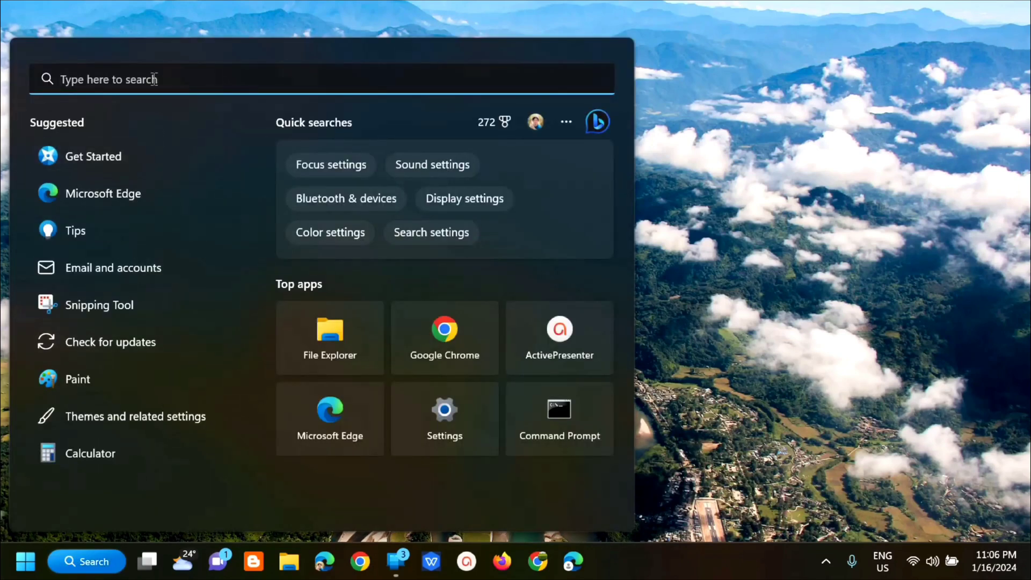
type("registry")
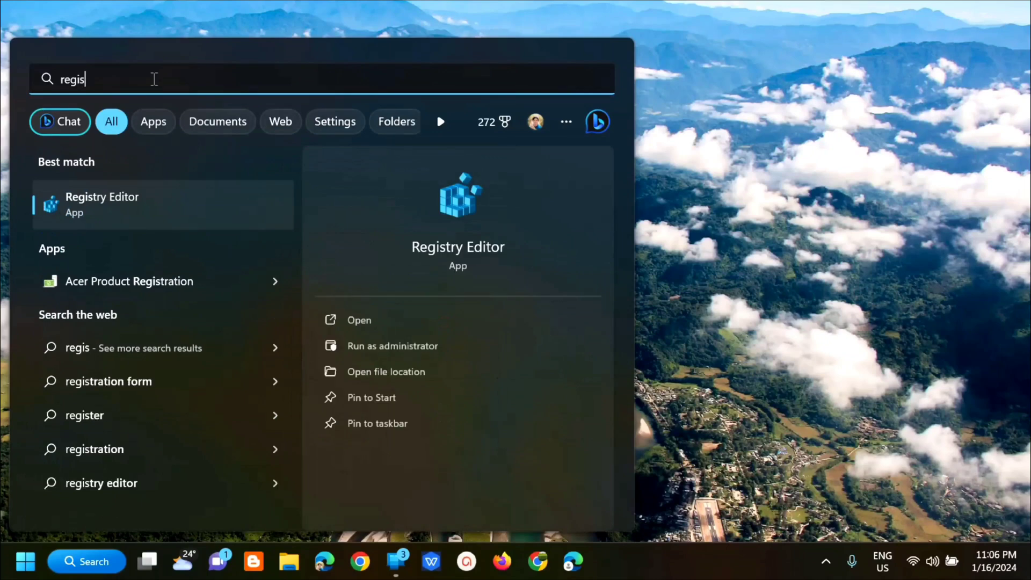
left_click(388, 346)
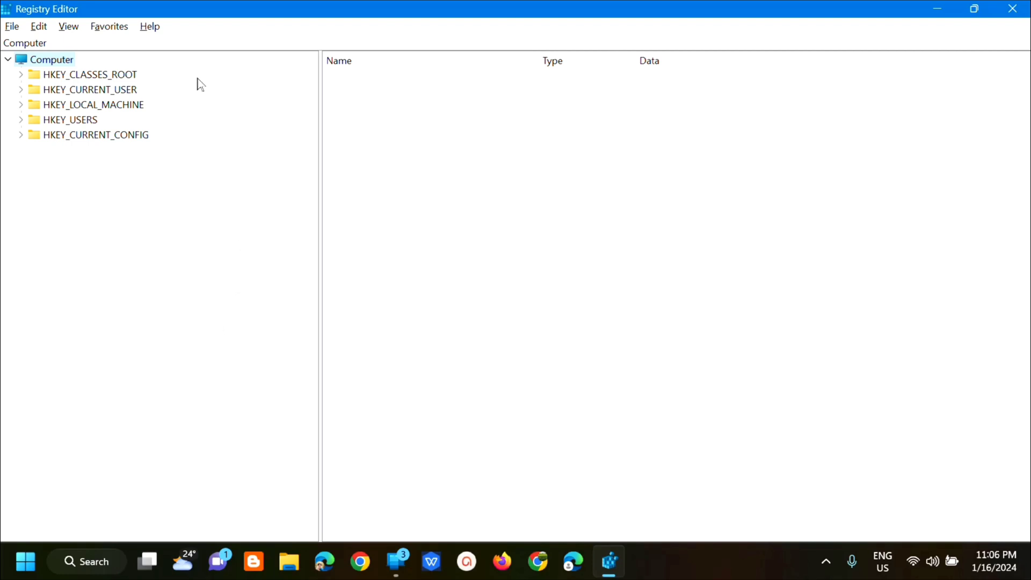
View the registry export and import dialogs in turn, dismissing each without saving or importing a file
left_click(9, 28)
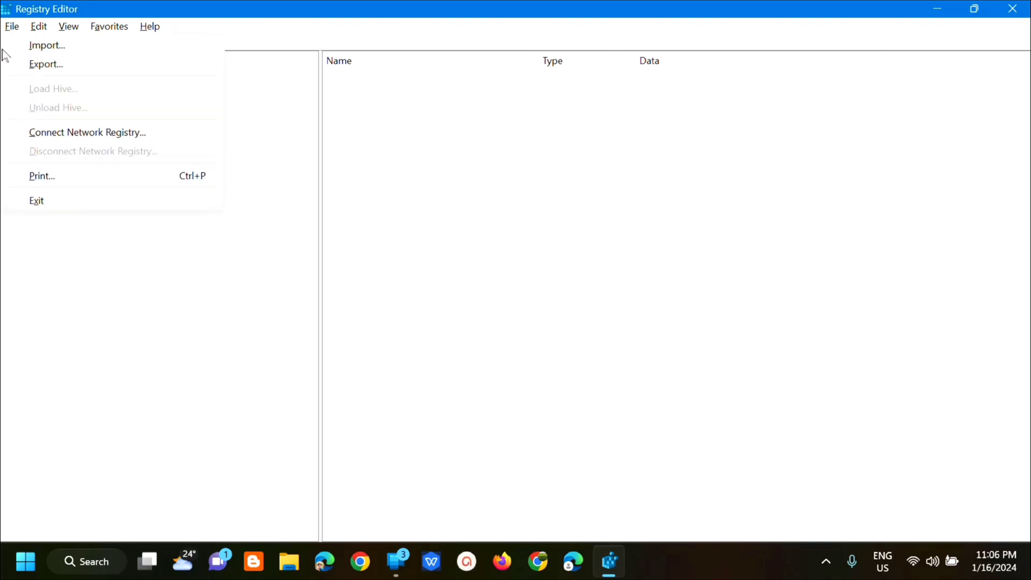
left_click(31, 65)
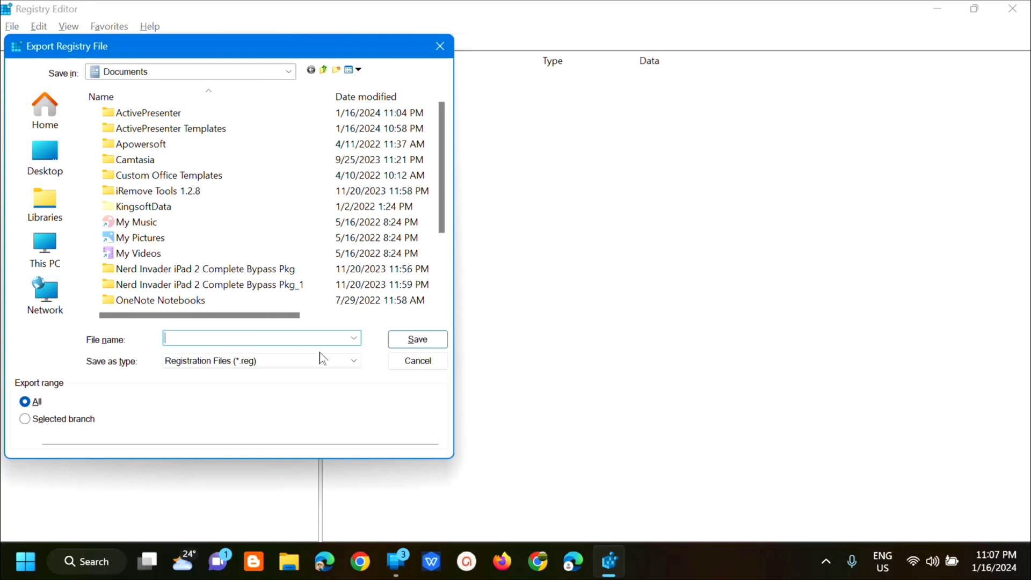
left_click(440, 45)
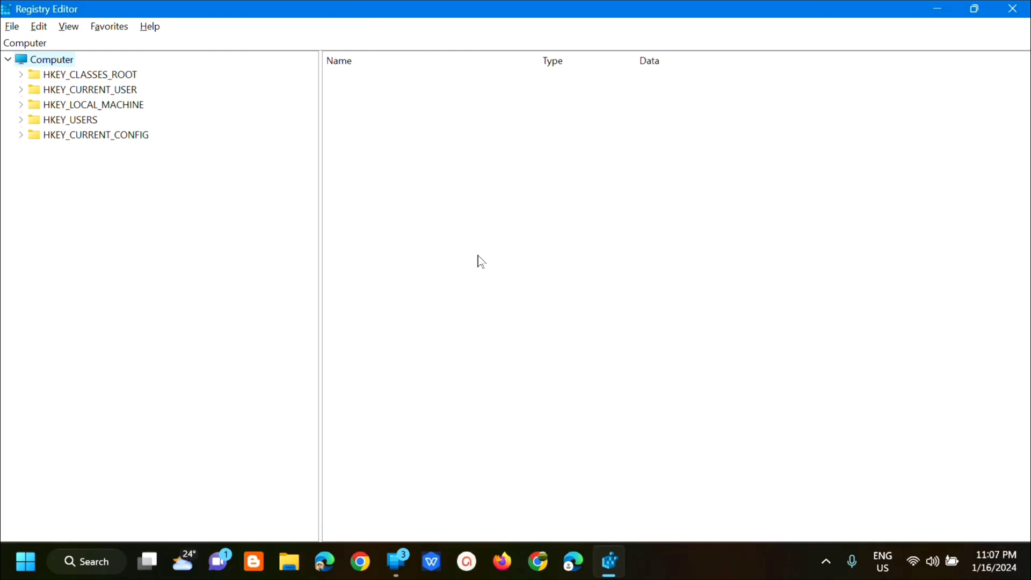
left_click(11, 27)
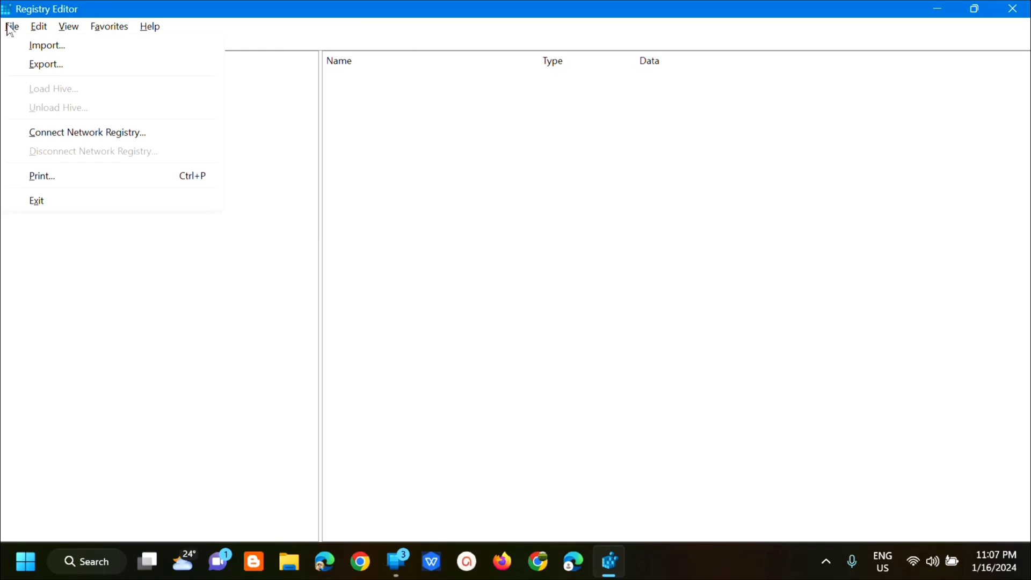
left_click(37, 48)
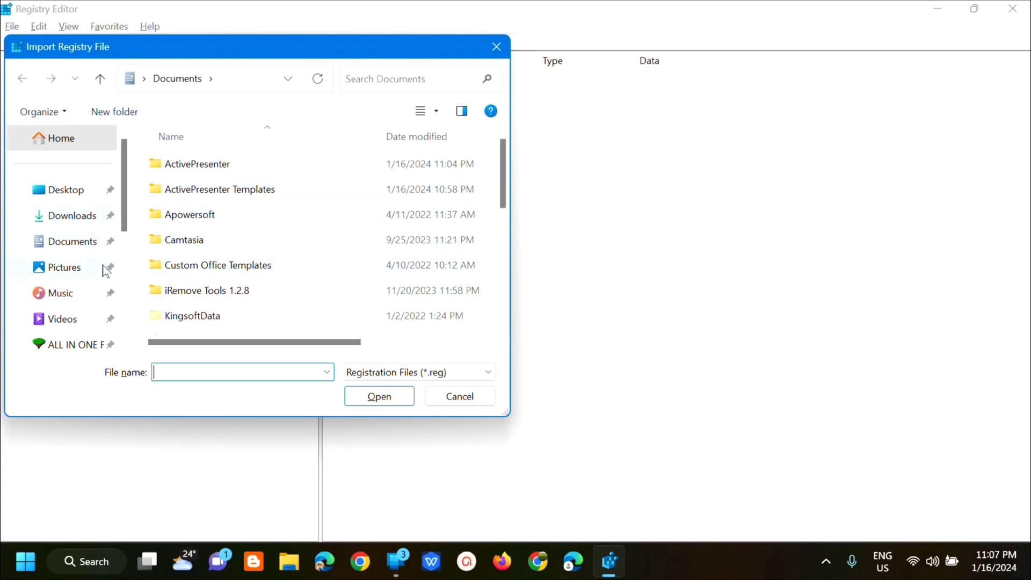
left_click(492, 49)
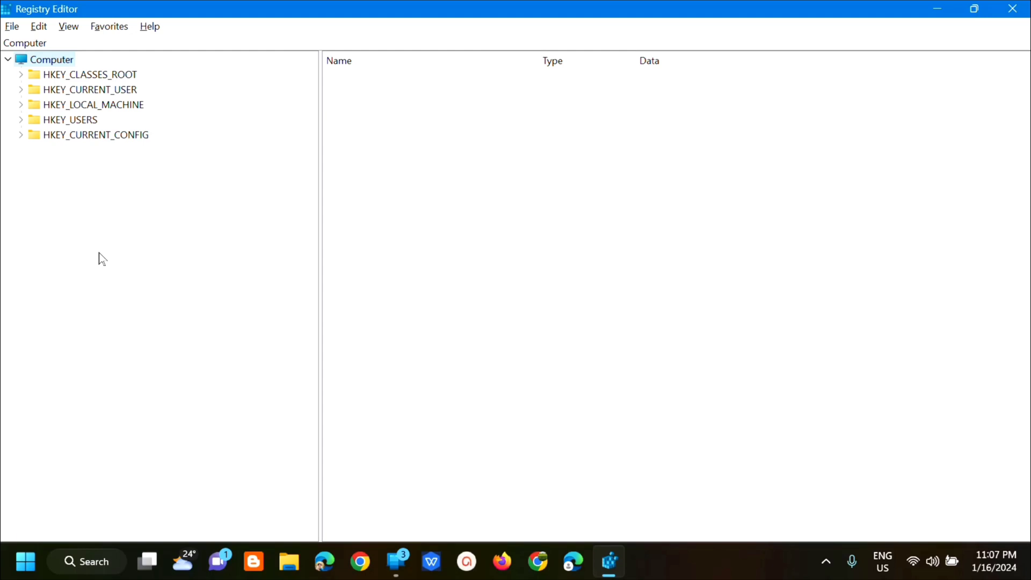
Navigate to the registry key HKEY_CURRENT_USER\Software\Microsoft\Avalon.Graphics
left_click(19, 90)
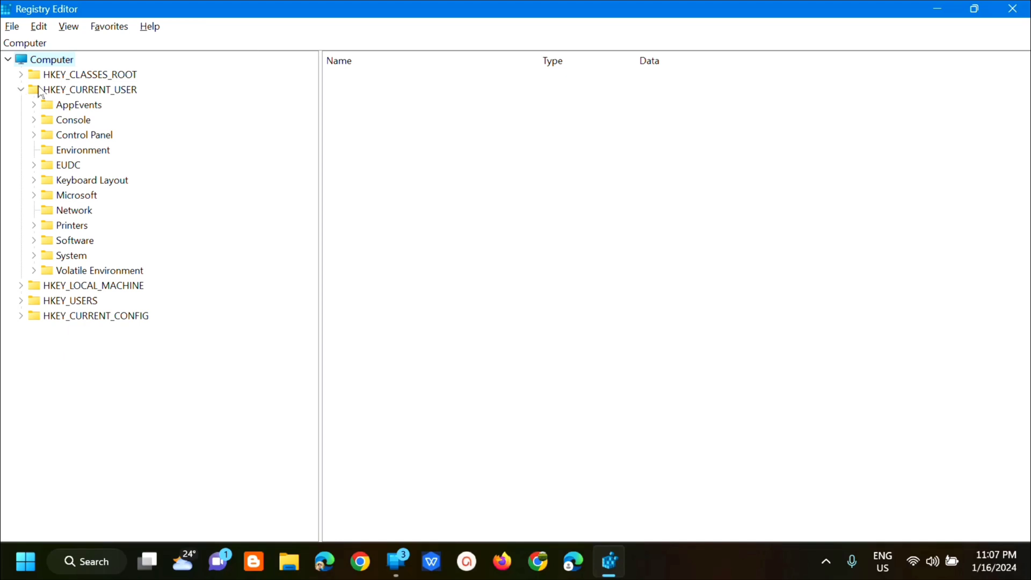
left_click(34, 242)
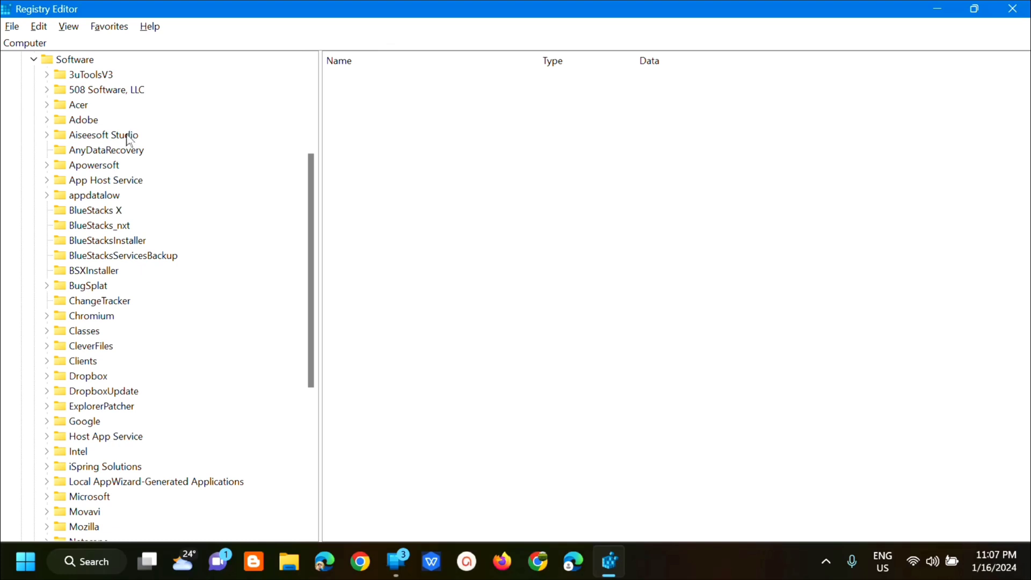
scroll(130, 140, "down", 5)
scroll(135, 325, "down", 2)
scroll(133, 328, "up", 3)
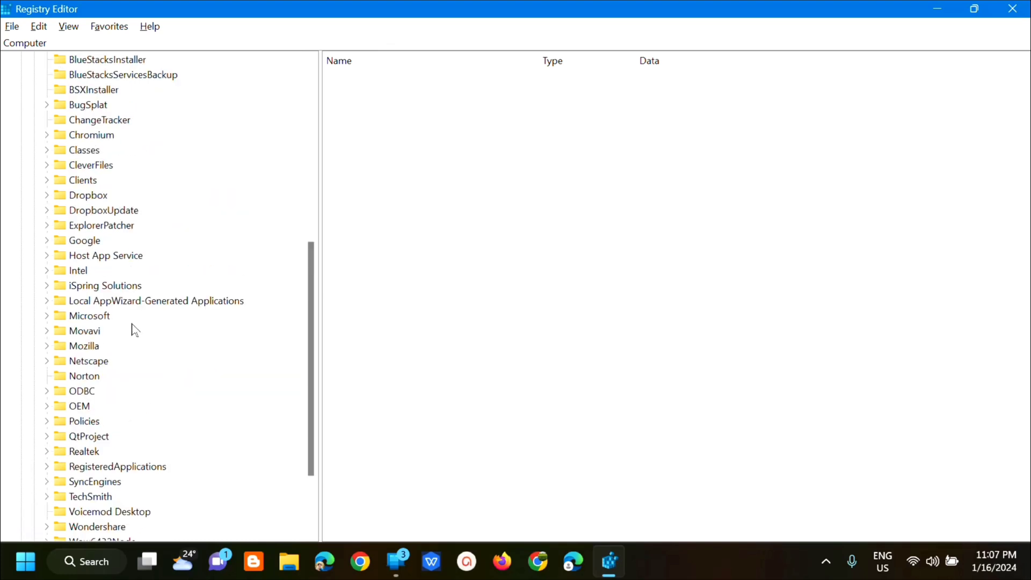
left_click(46, 316)
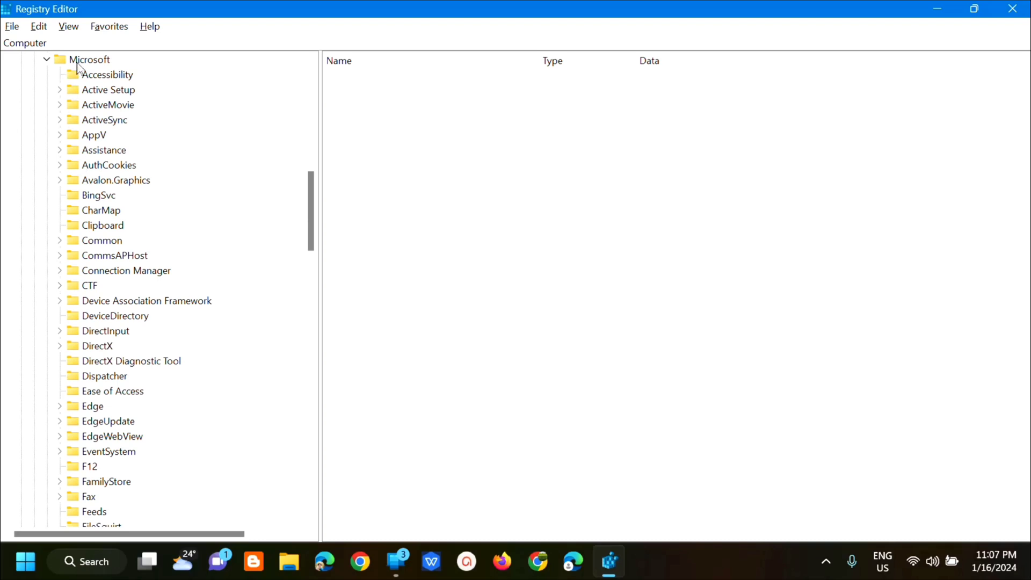
left_click(118, 182)
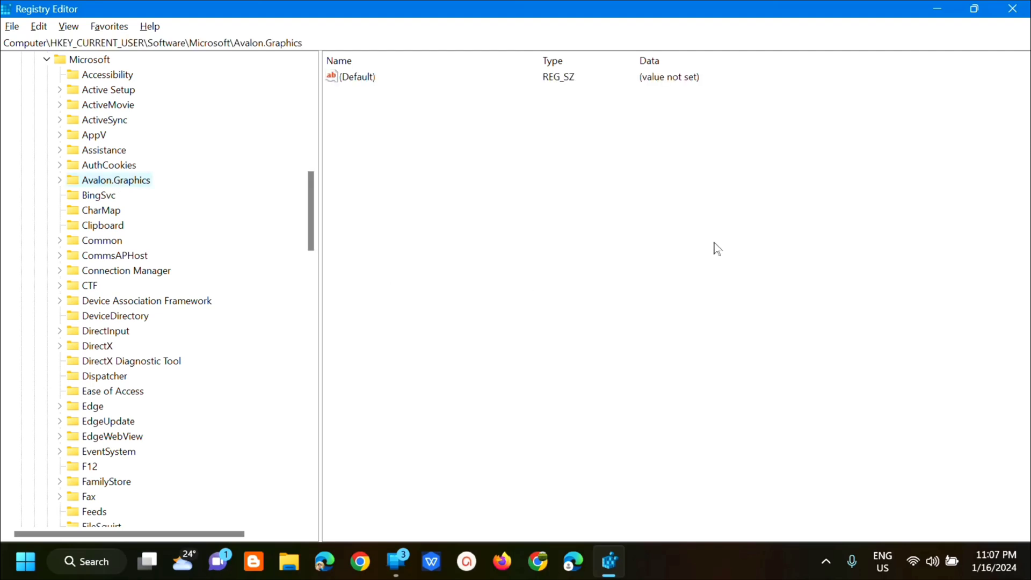
Create a DWORD (32-bit) value named DisableHWAcceleration in the Avalon.Graphics key
right_click(489, 185)
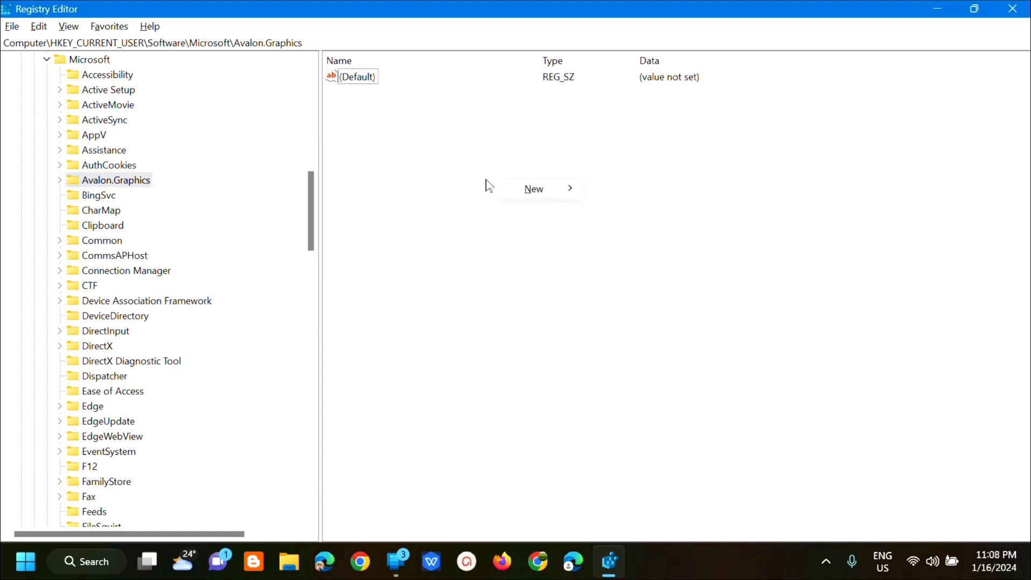
mouse_move(517, 192)
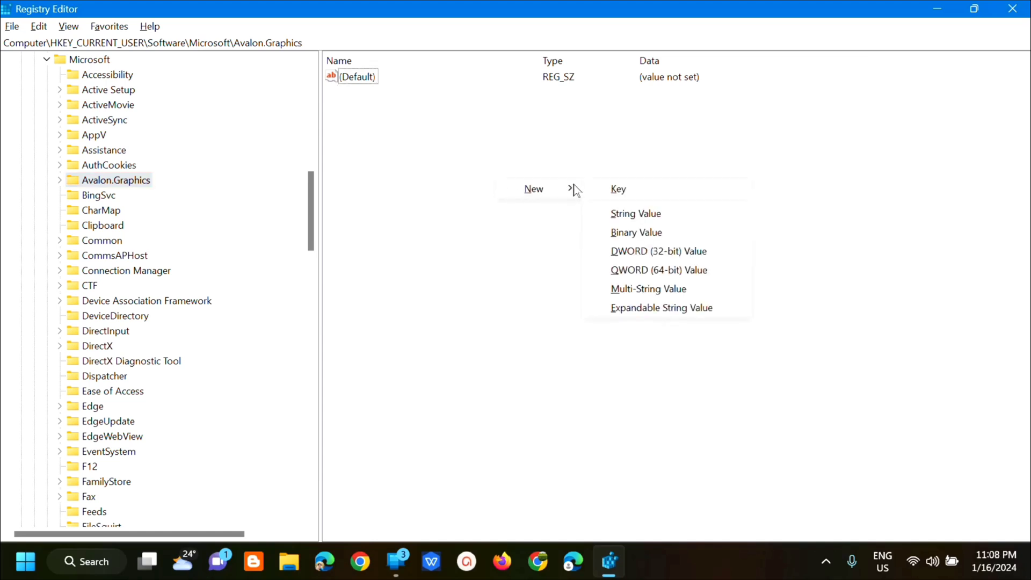
left_click(629, 253)
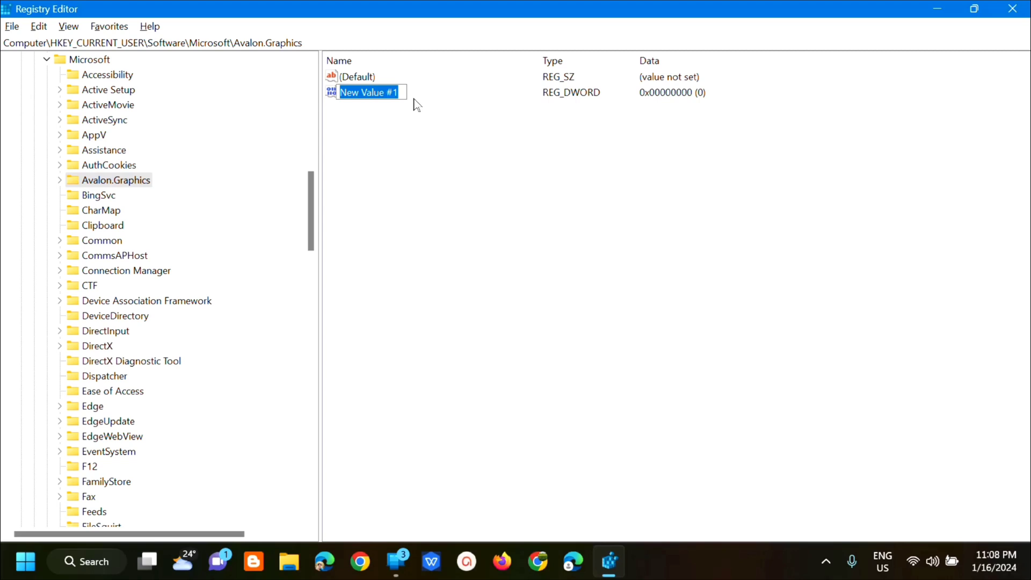
type("Disable")
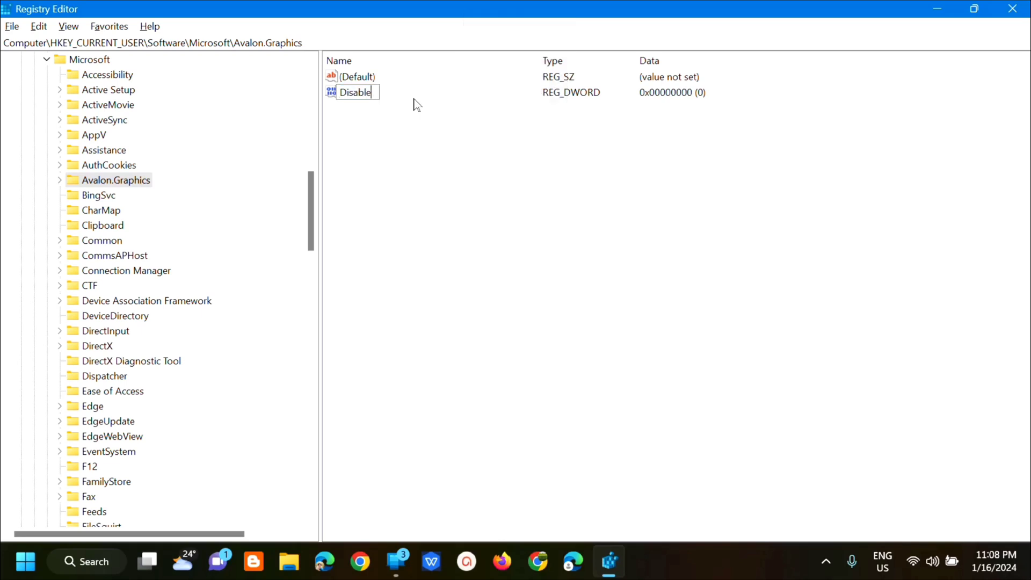
key("Caps_Lock")
type("HWAcceleration")
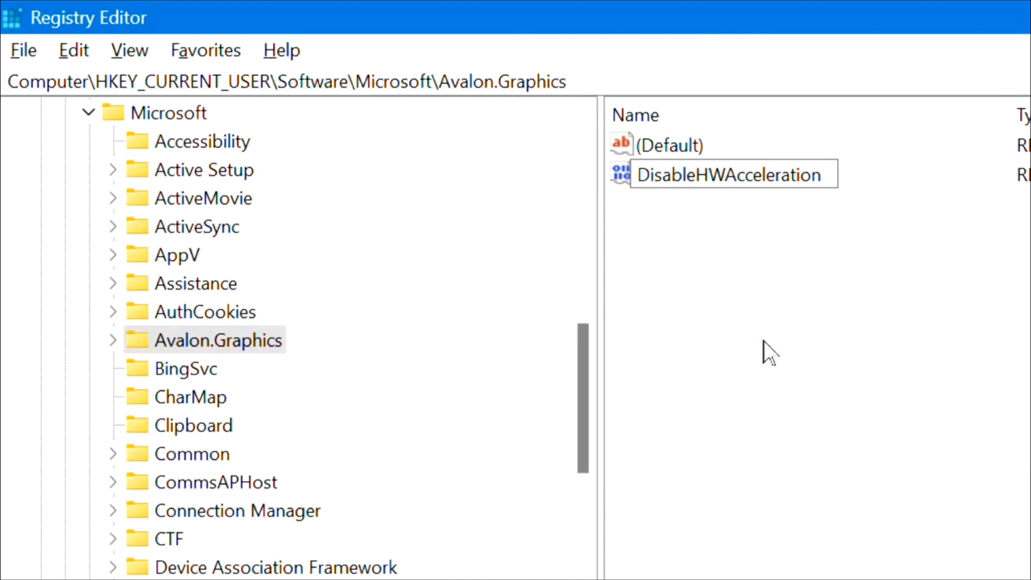
key("Return")
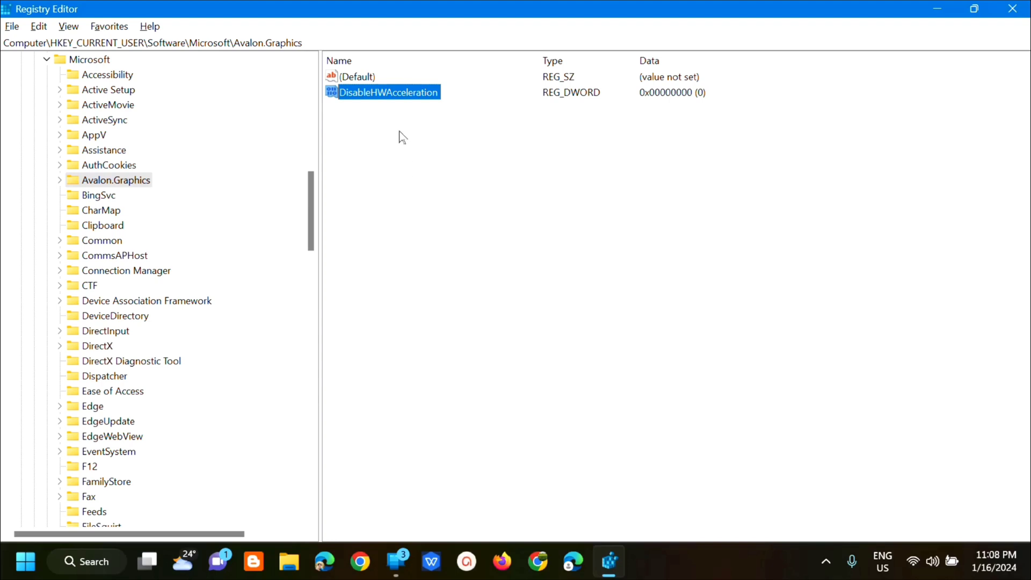
Set the value data of DisableHWAcceleration to 0 with the hexadecimal base
double_click(403, 98)
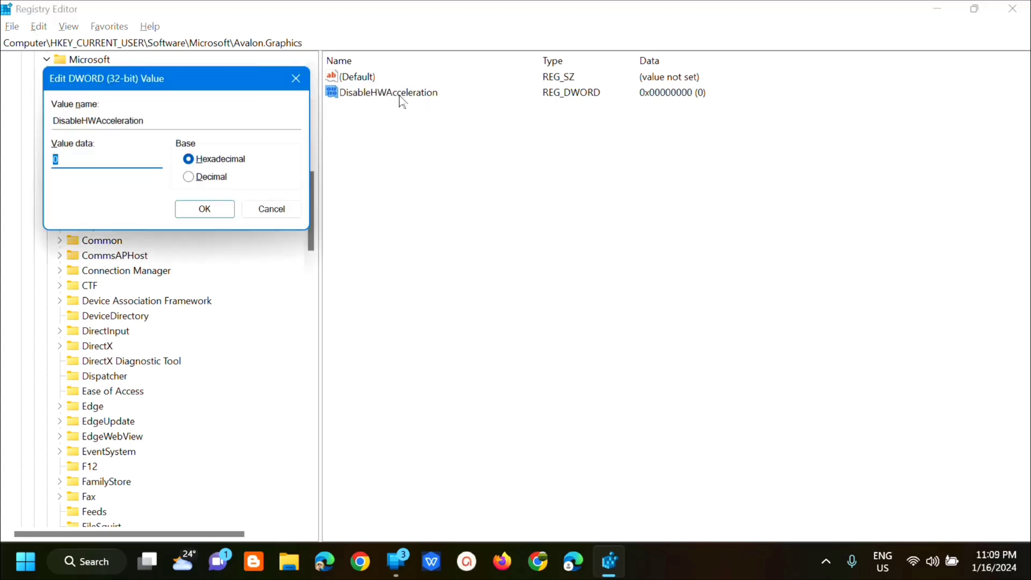
left_click_drag(409, 123, 648, 166)
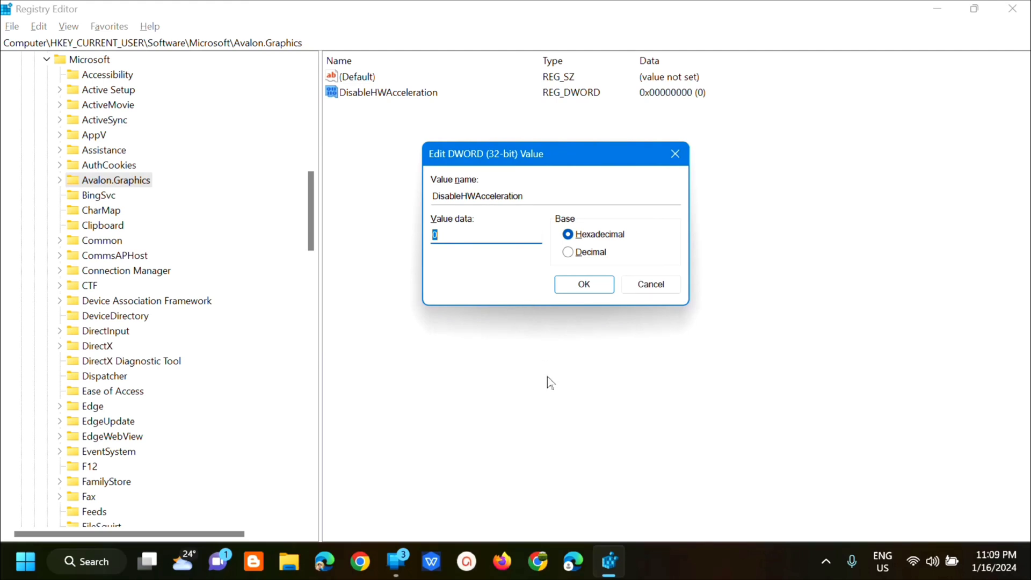
left_click(453, 238)
key("BackSpace")
type("1")
key("BackSpace")
type("0")
left_click(583, 286)
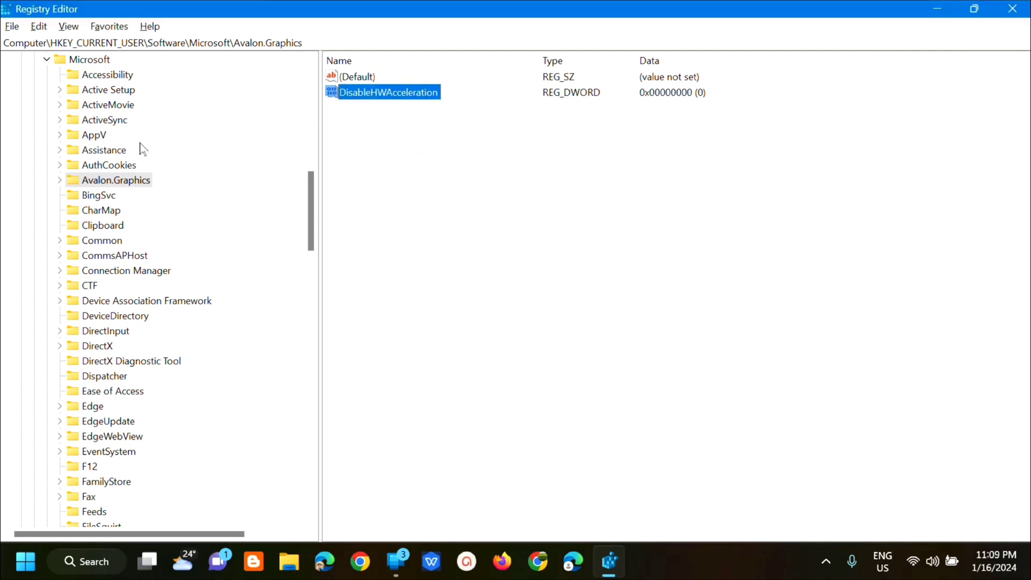
Collapse the expanded HKEY_CURRENT_USER branches and close the Registry Editor
left_click(47, 60)
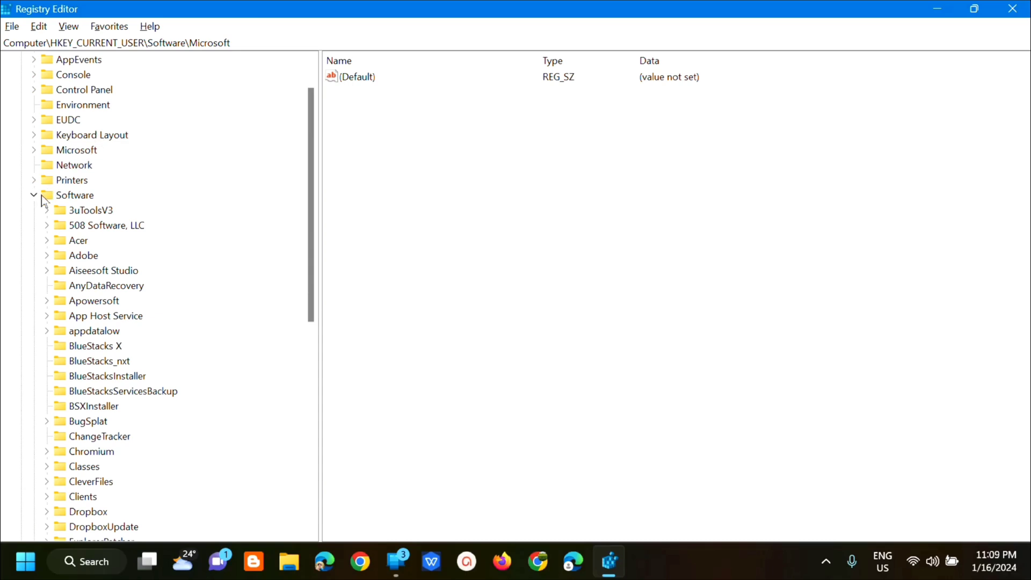
left_click(40, 195)
left_click(20, 90)
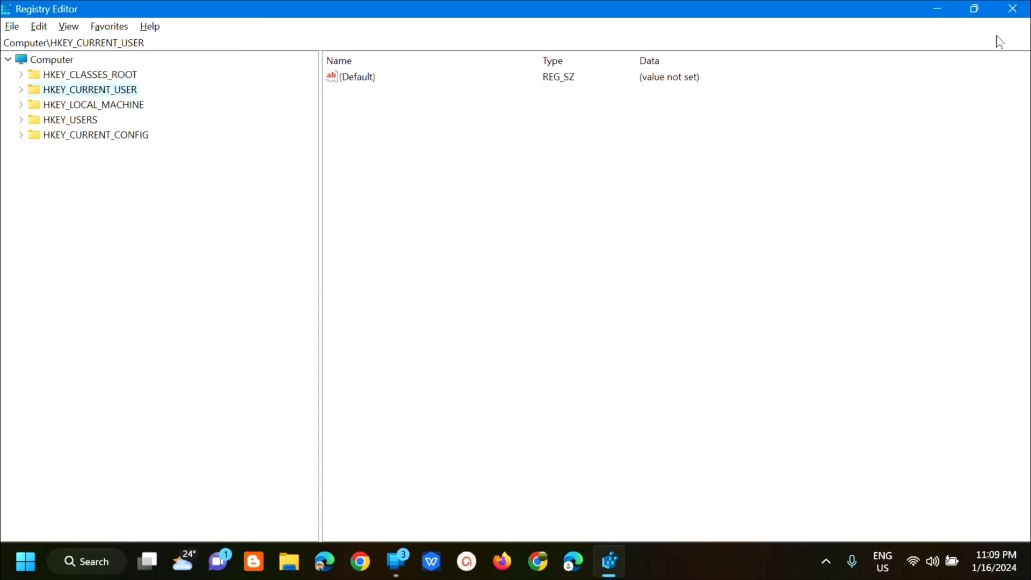
left_click(1021, 16)
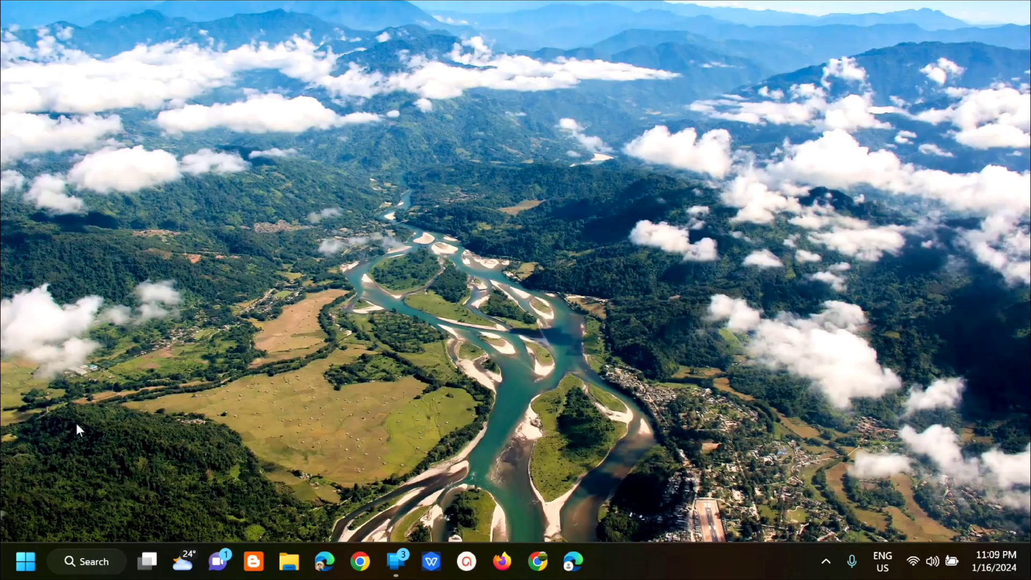
Restart the computer
left_click(26, 562)
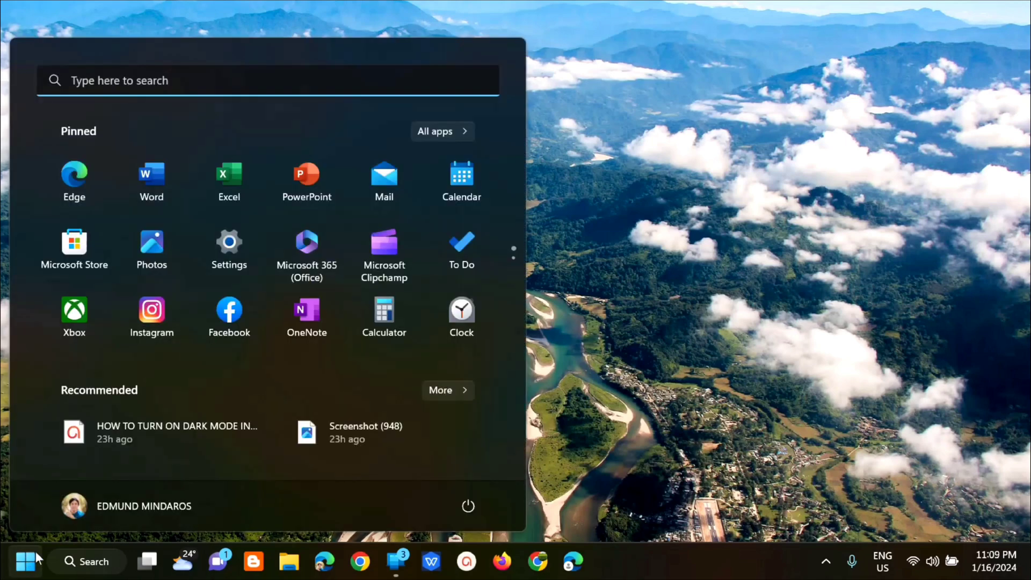
left_click(468, 506)
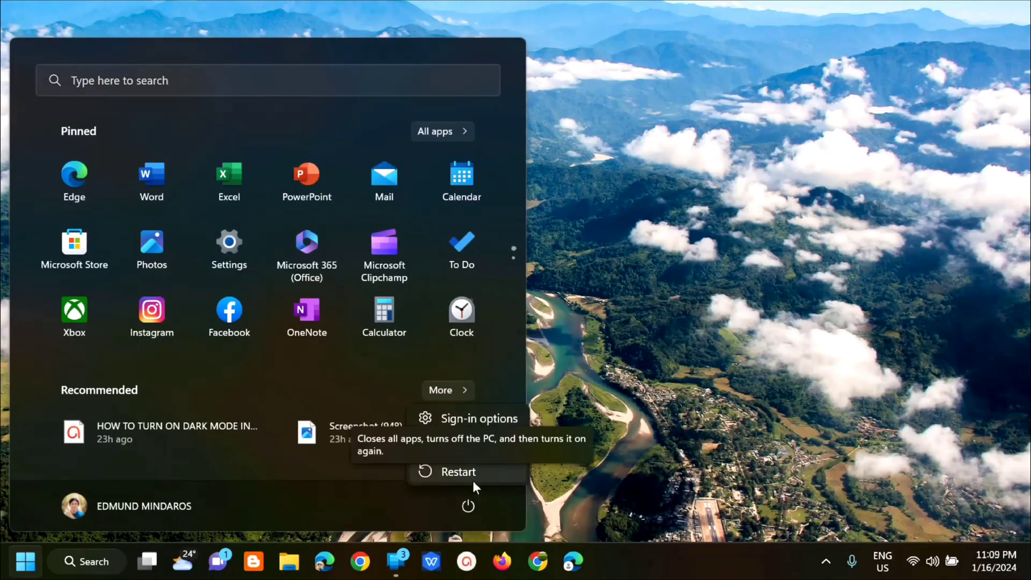
left_click(473, 480)
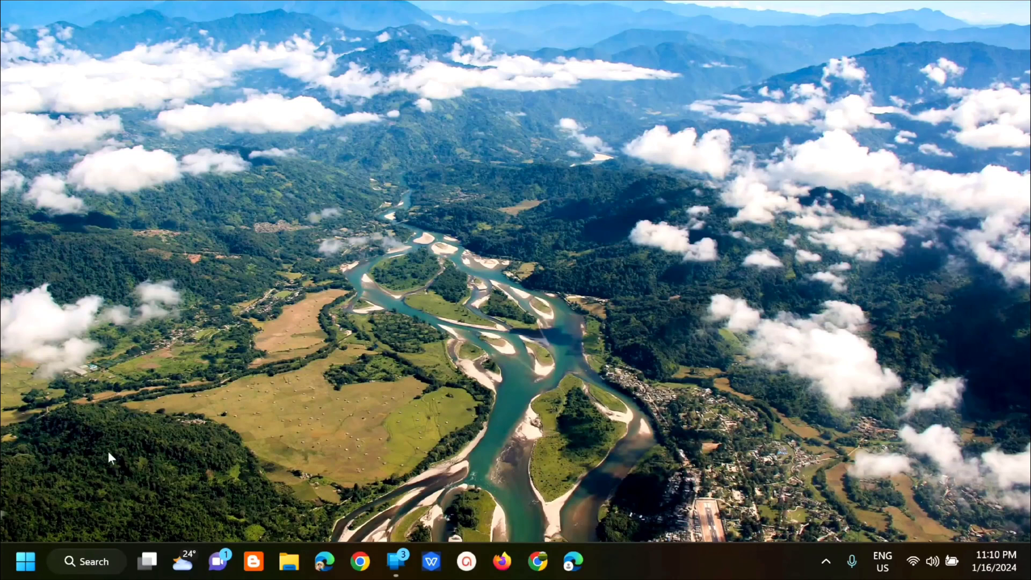
Search Windows for "windows feature" and open Turn Windows features on or off
left_click(92, 565)
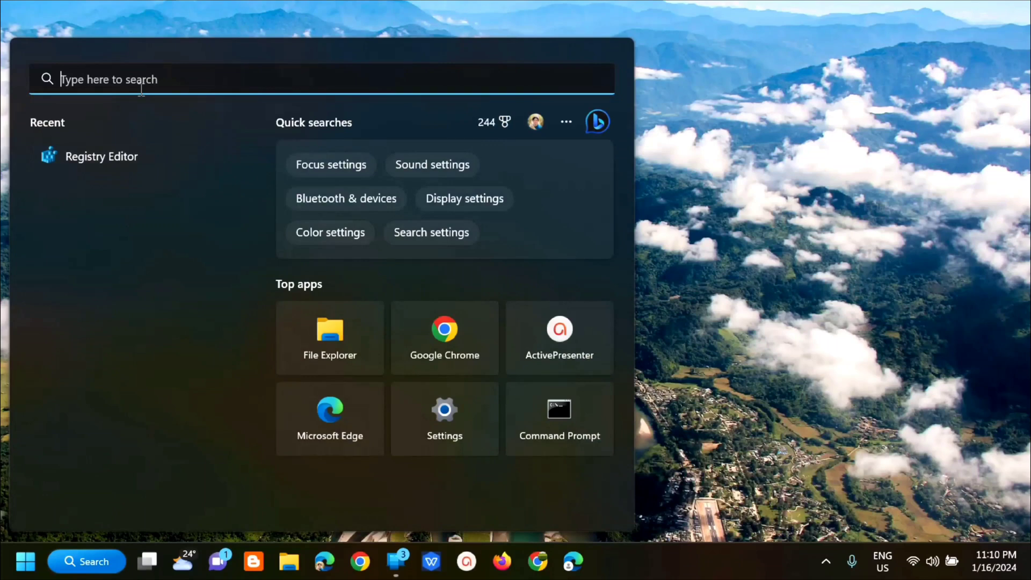
type("windows f")
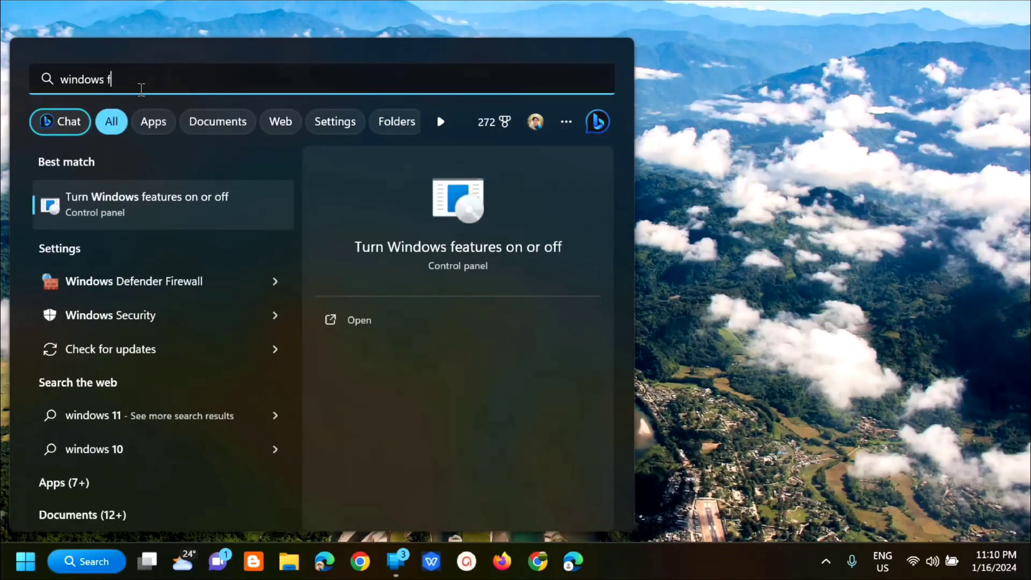
type("eature")
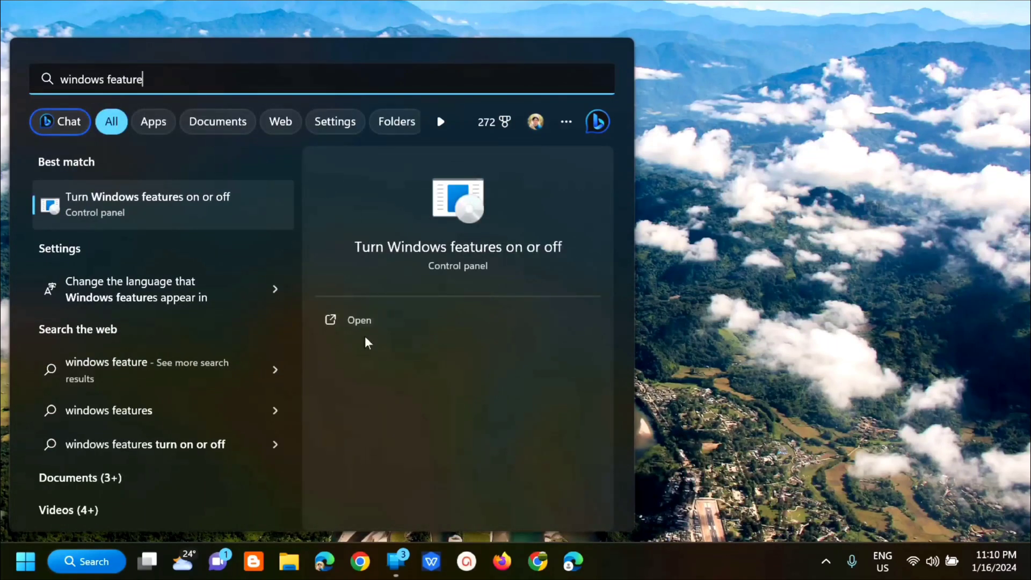
left_click(362, 320)
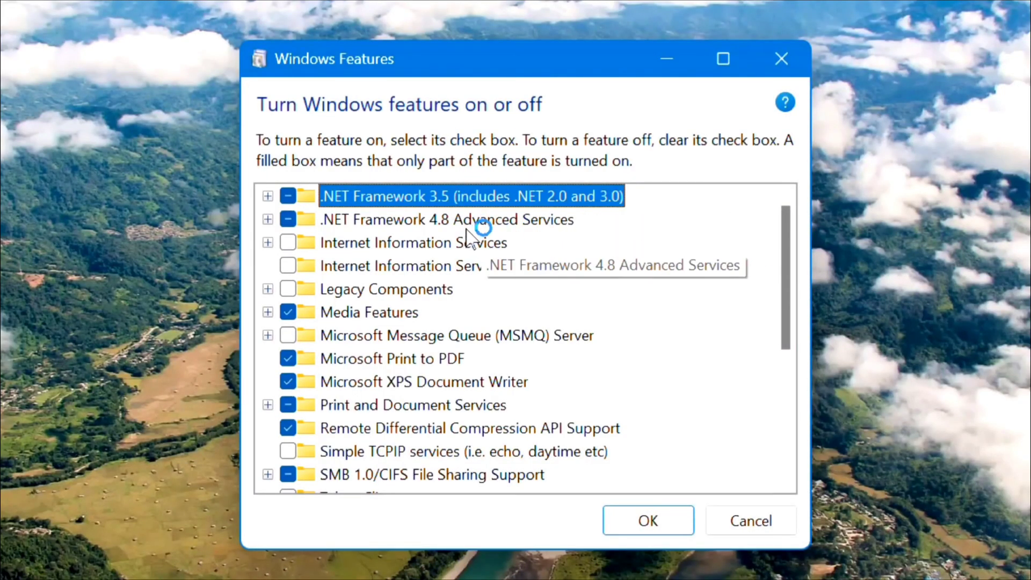
Turn on the DirectPlay feature under Legacy Components, apply the change, and close the Windows Features window
scroll(475, 224, "down", 1)
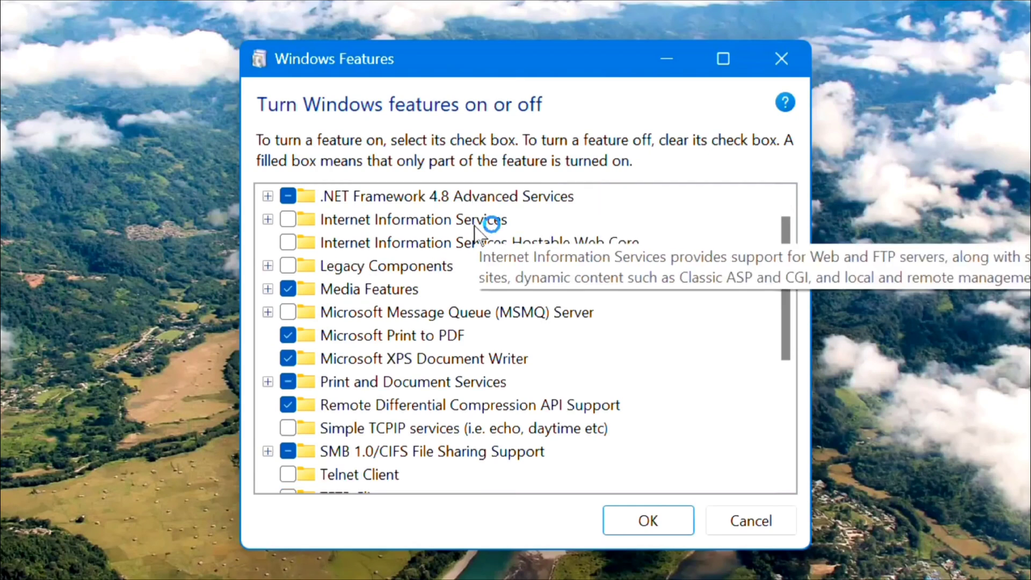
scroll(490, 236, "down", 2)
scroll(491, 253, "down", 1)
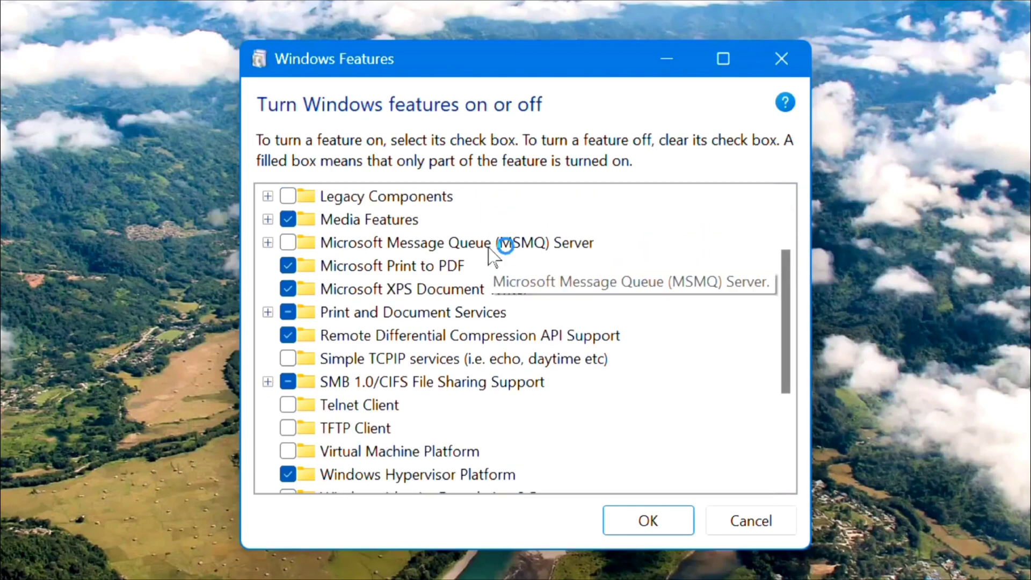
scroll(490, 254, "up", 1)
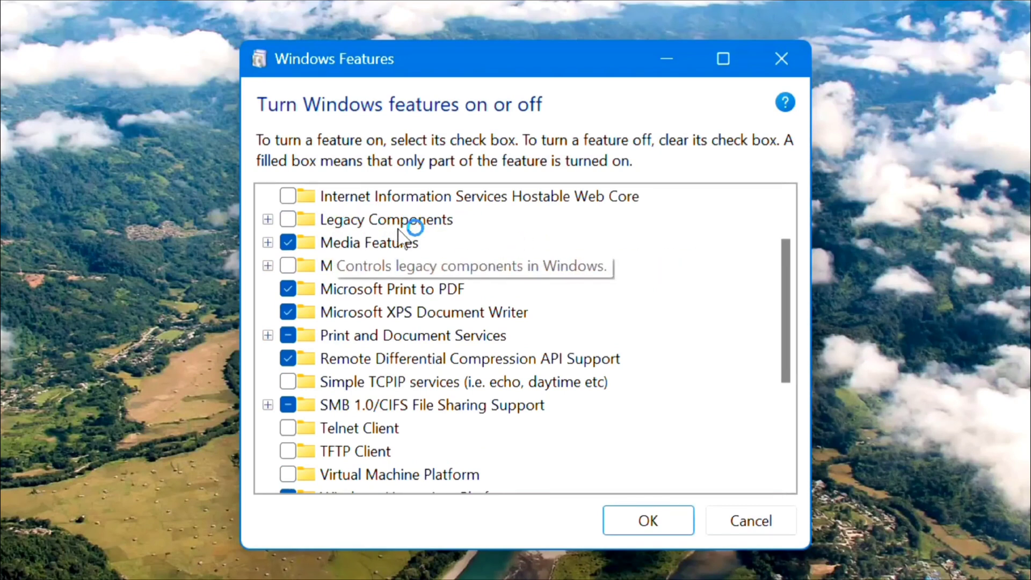
left_click(268, 220)
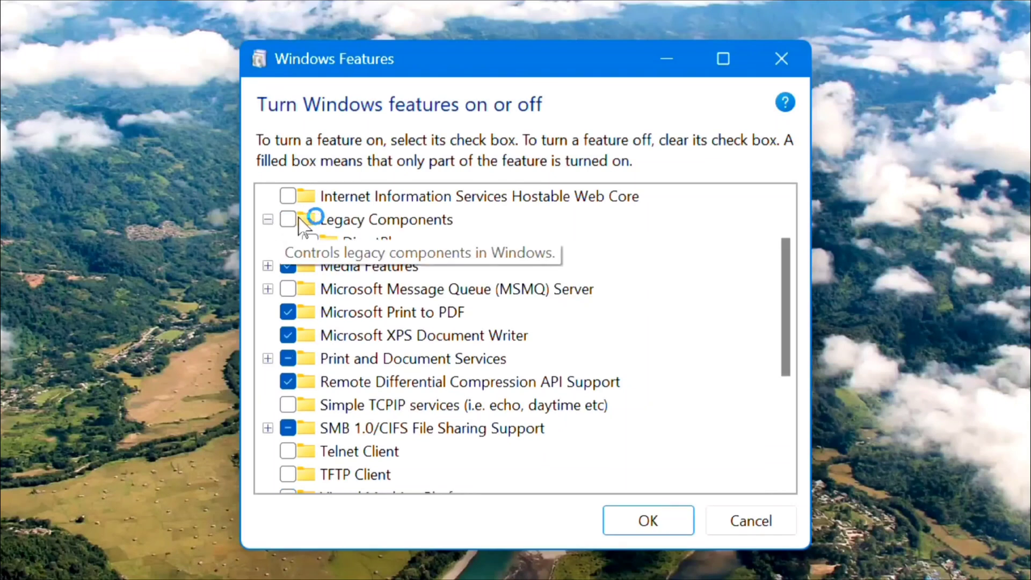
left_click(314, 242)
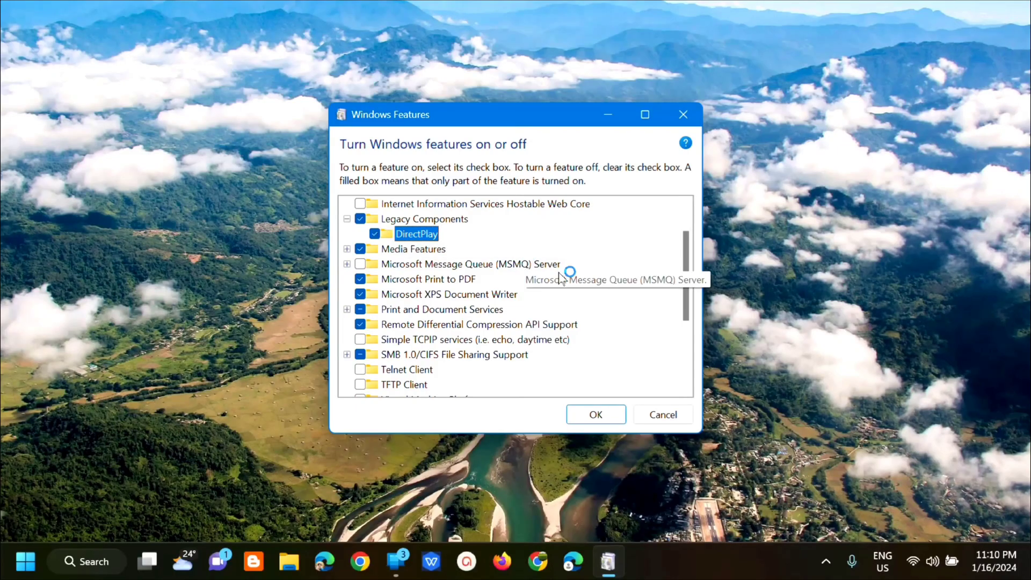
left_click(594, 416)
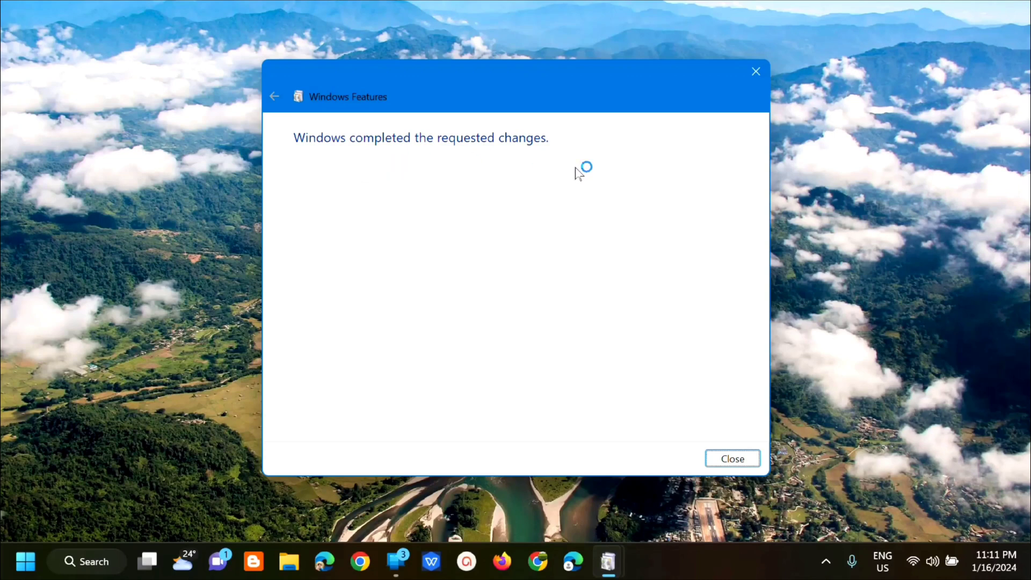
left_click(756, 72)
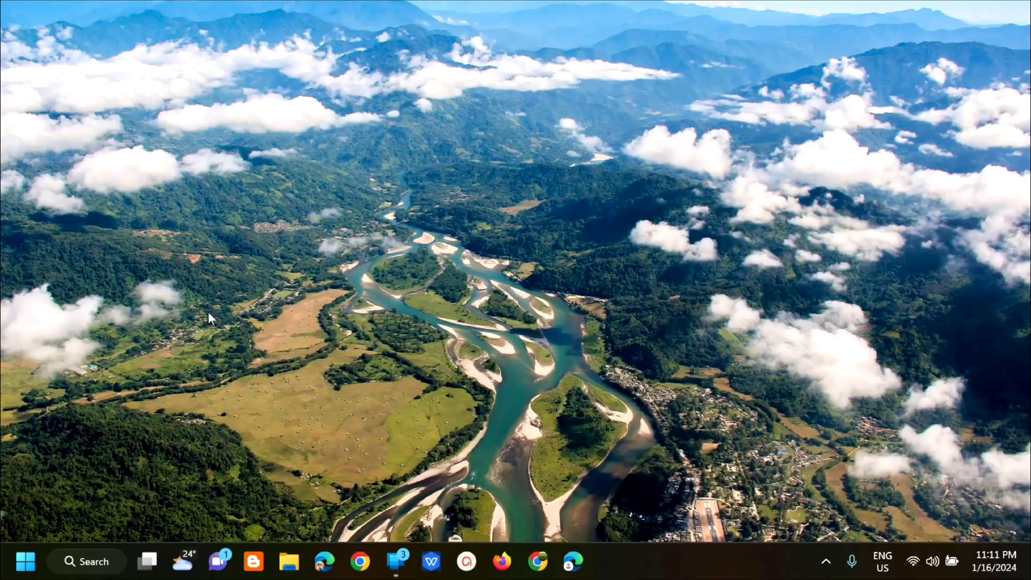
Bring up the computer's power options for a restart
left_click(33, 561)
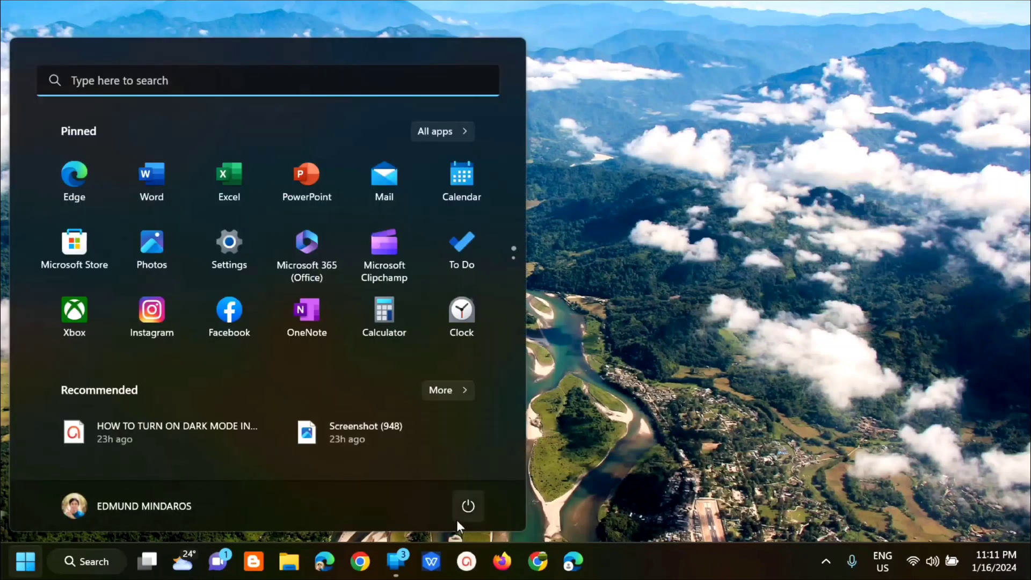
left_click(469, 506)
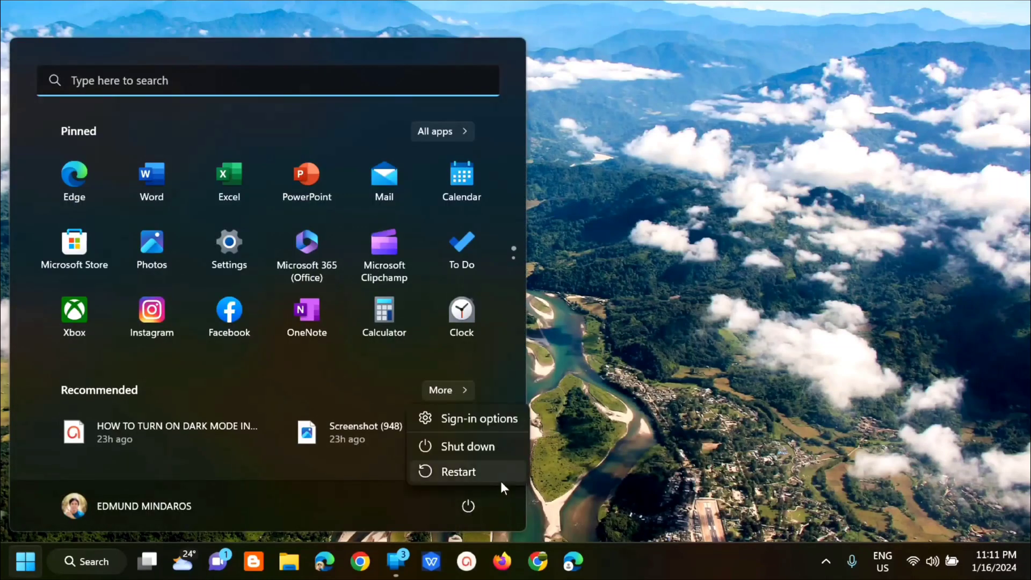